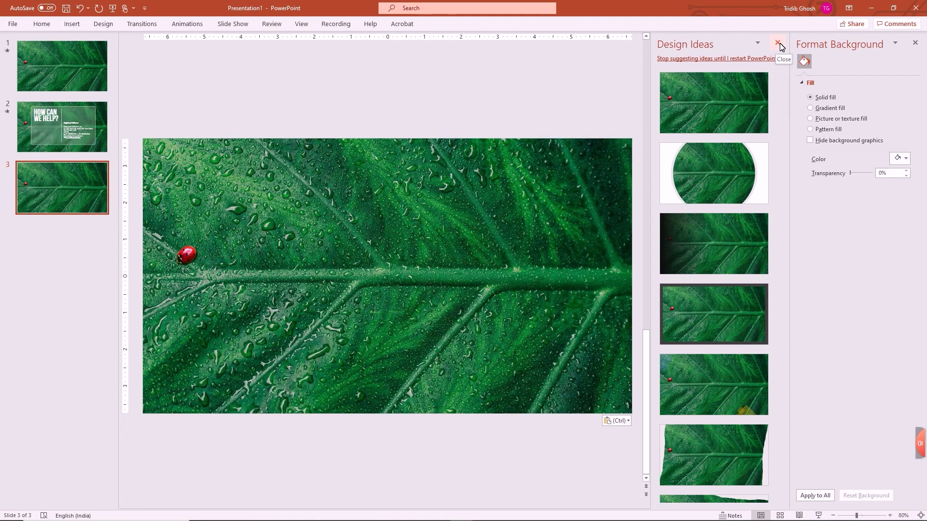
# Step: Close the Design Ideas pane so the Format Background pane sits beside slide 3
pyautogui.click(778, 43)
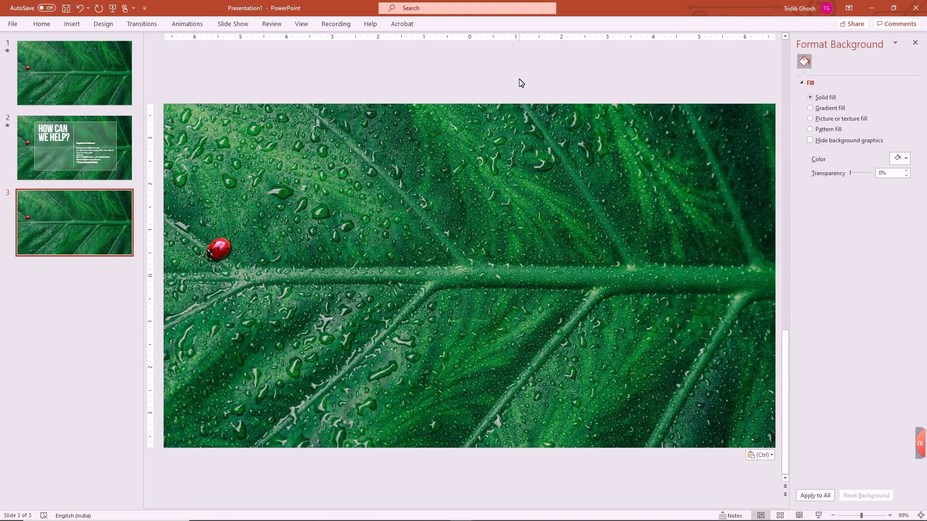
pyautogui.rightClick(457, 72)
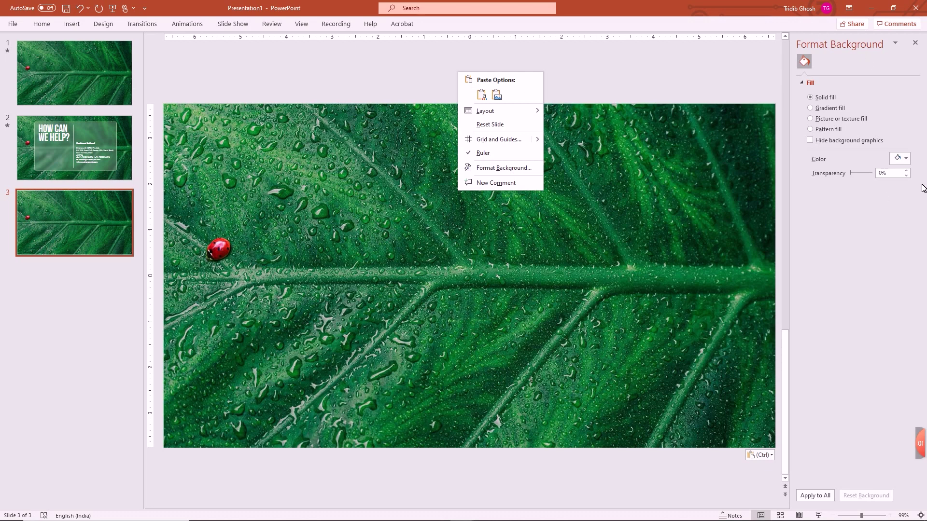
pyautogui.click(842, 236)
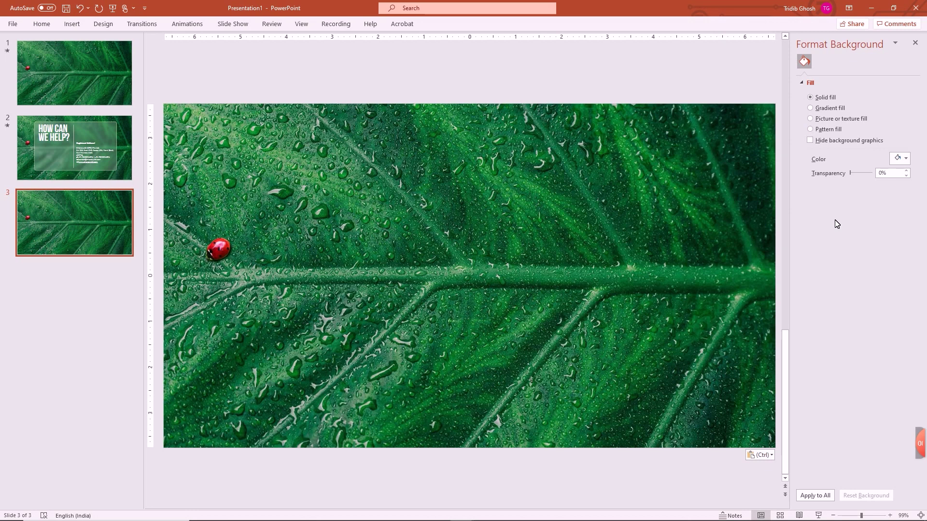
# Step: Switch slide 3's background to Picture or texture fill with a papyrus texture, shifting the photo to reveal it
pyautogui.click(811, 119)
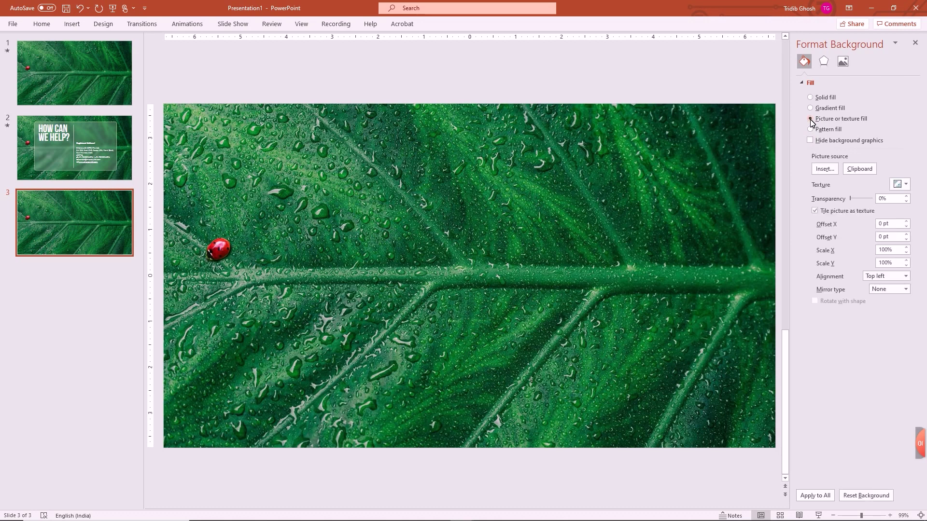
pyautogui.click(824, 169)
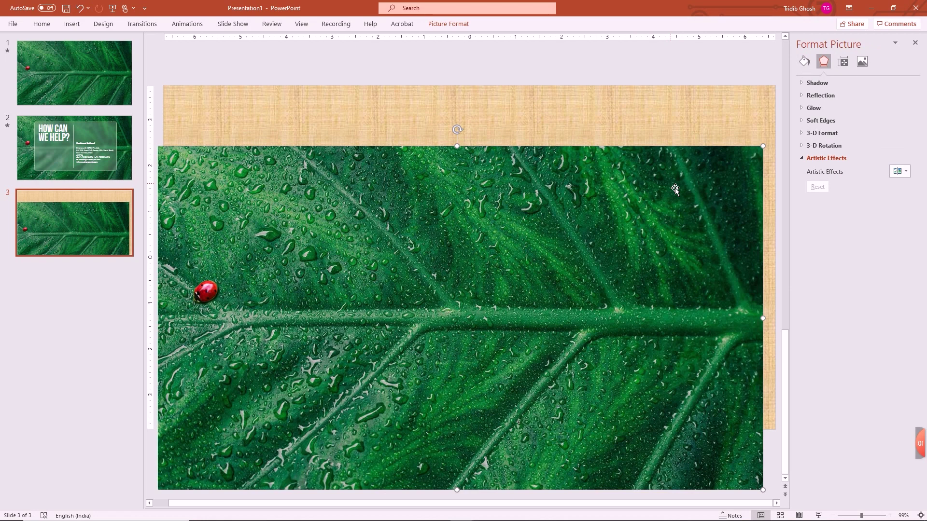
pyautogui.moveTo(675, 189); pyautogui.dragTo(686, 131)
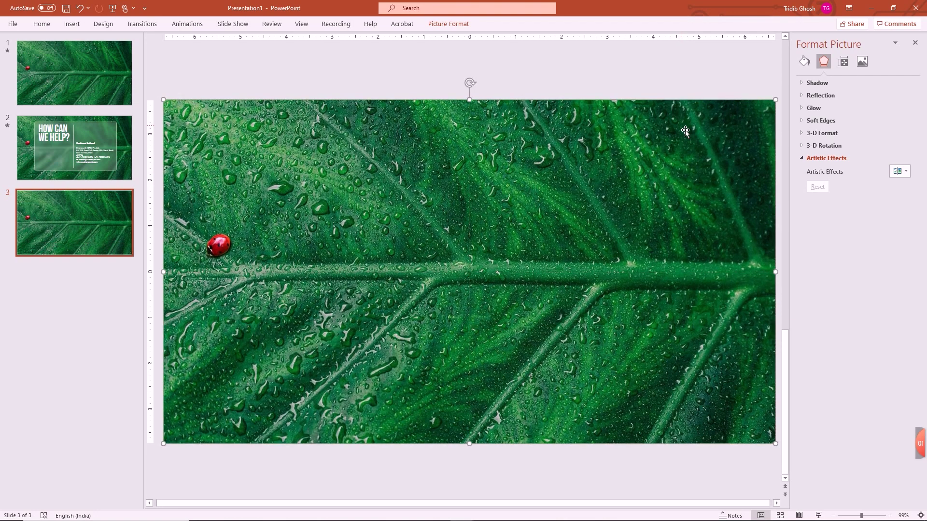
pyautogui.moveTo(661, 158); pyautogui.dragTo(661, 199)
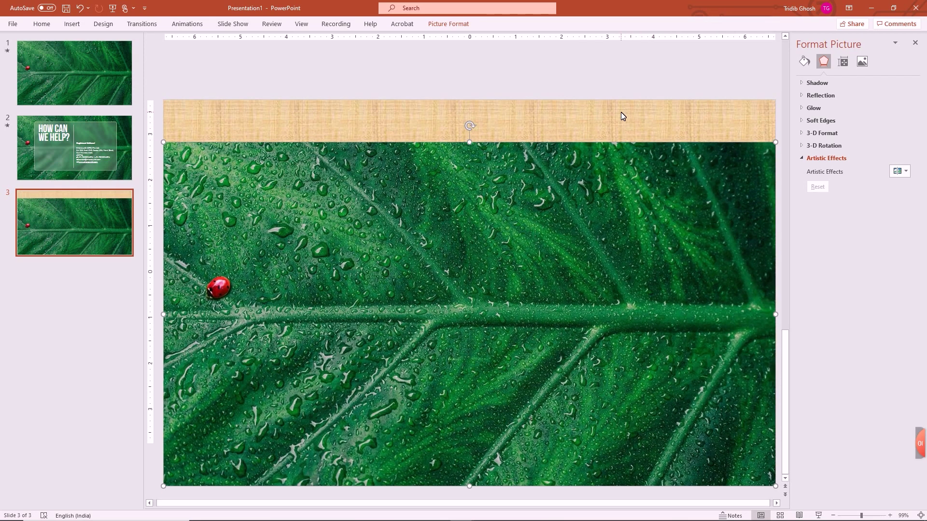
# Step: Move the leaf photo back so it covers the whole slide again
pyautogui.click(804, 61)
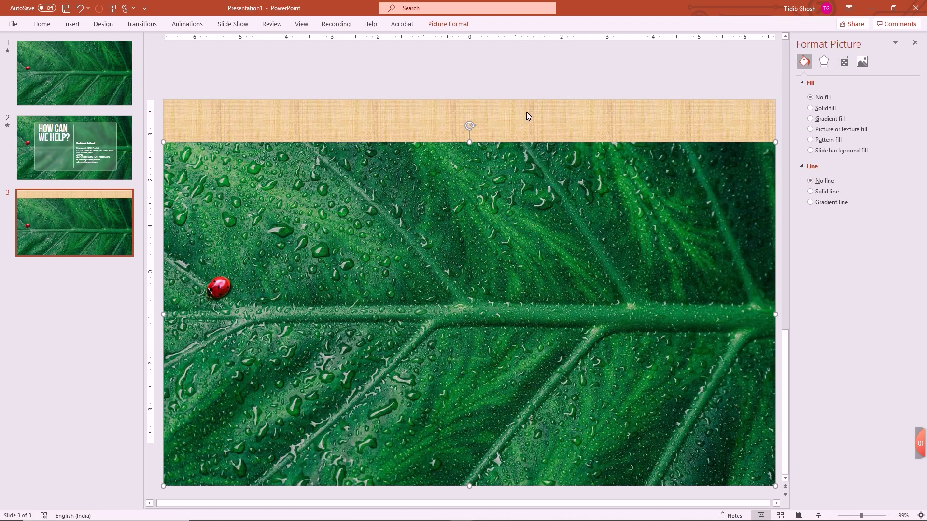
pyautogui.click(544, 95)
pyautogui.moveTo(545, 176); pyautogui.dragTo(599, 129)
# Step: Set slide 3's background picture fill to the file contact_us_bg2a_blur
pyautogui.rightClick(622, 86)
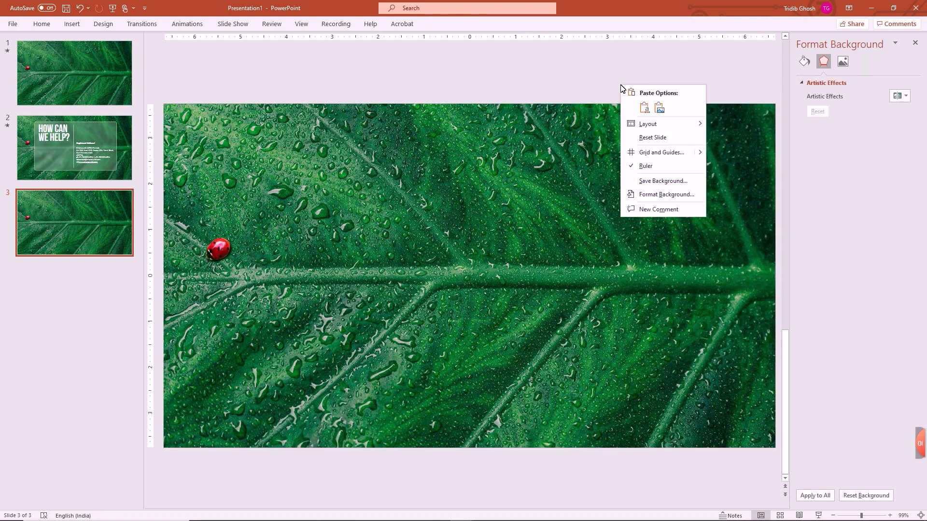
pyautogui.click(662, 195)
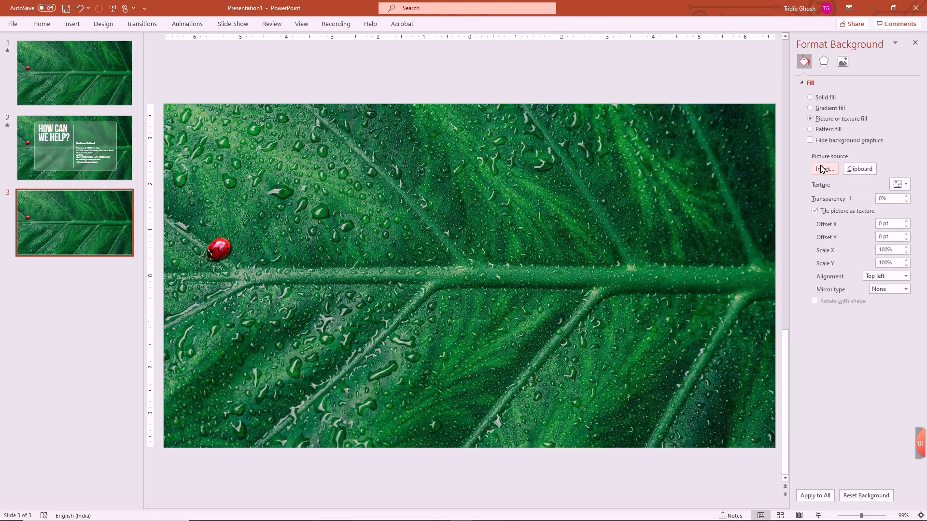
pyautogui.click(821, 169)
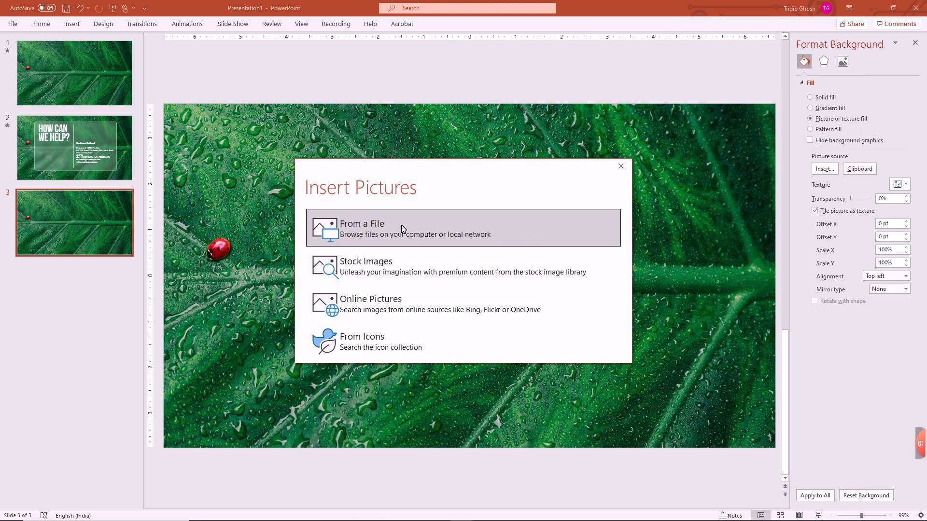
pyautogui.click(401, 228)
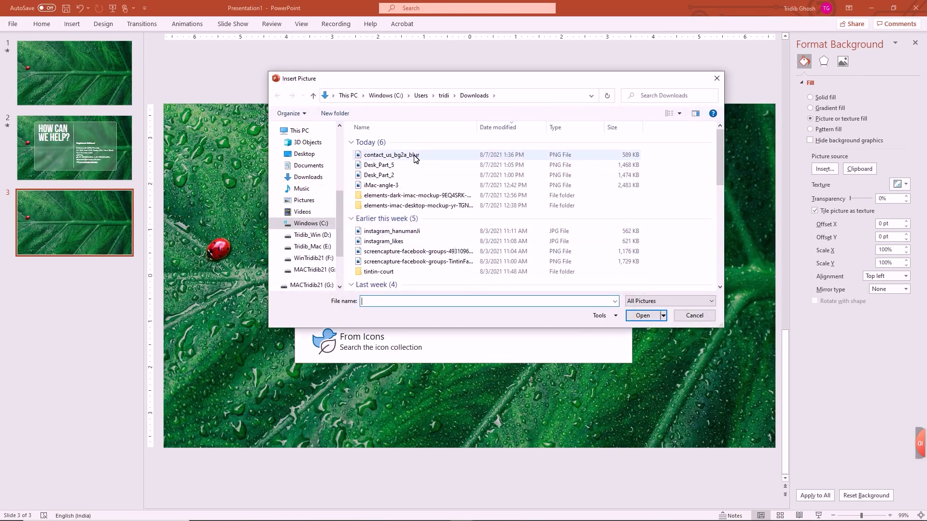
pyautogui.click(414, 157)
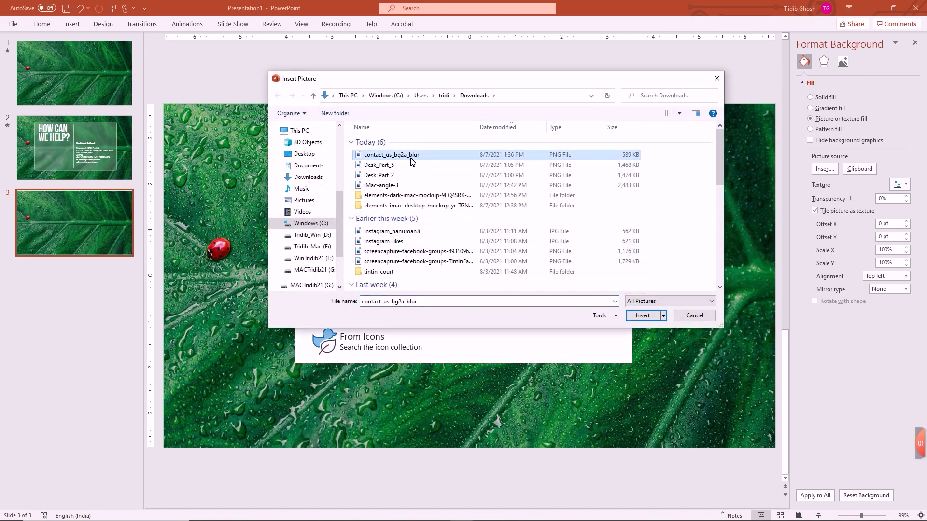
pyautogui.rightClick(672, 201)
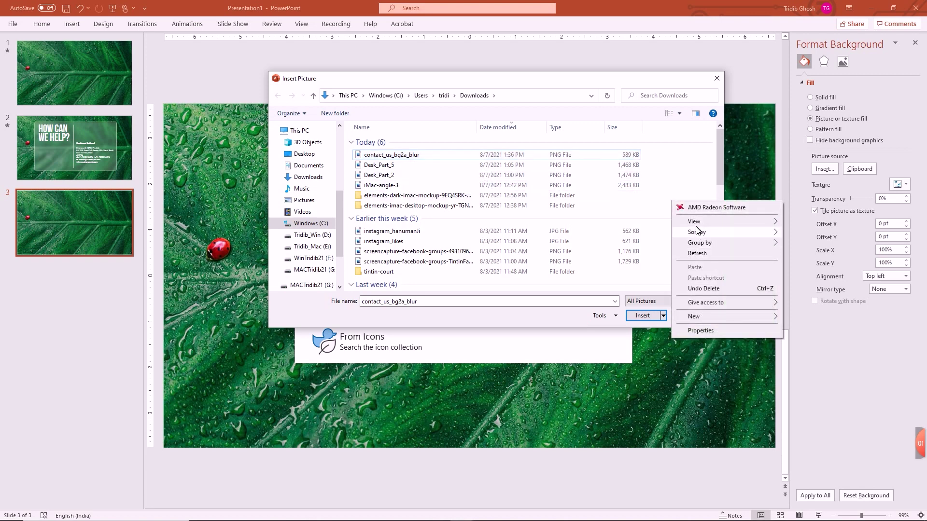
pyautogui.moveTo(697, 223)
pyautogui.click(805, 233)
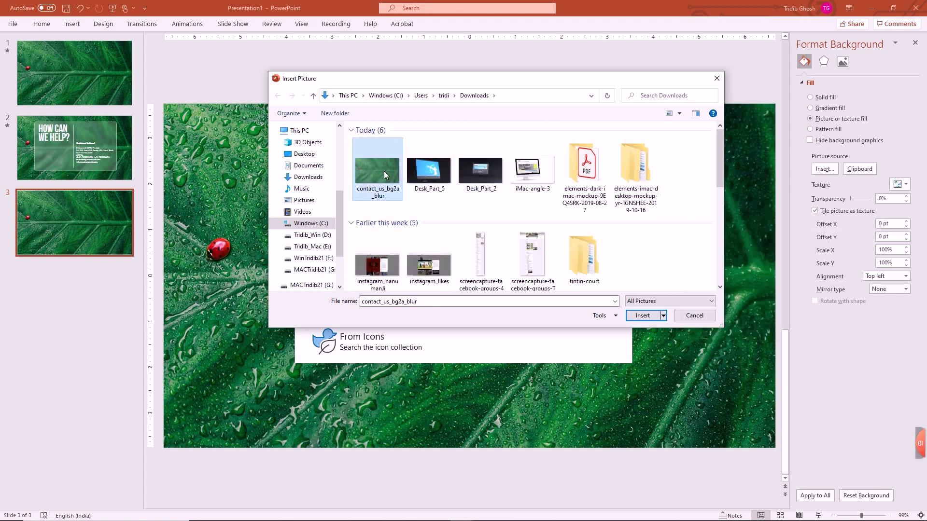
pyautogui.click(644, 317)
# Step: Check the blurred background behind the leaf photo, then return the photo to full coverage
pyautogui.moveTo(557, 203)
pyautogui.mouseDown()
pyautogui.moveTo(558, 322)
pyautogui.moveTo(558, 198)
pyautogui.mouseUp()
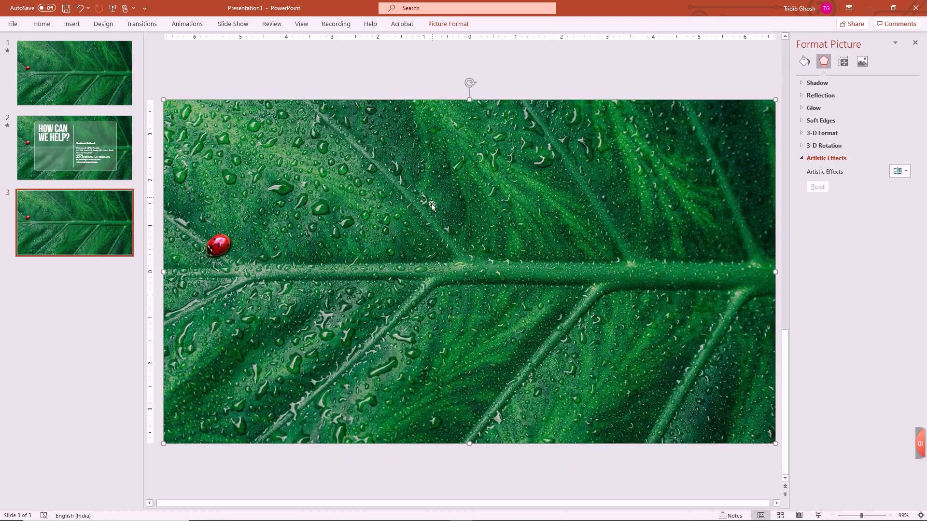
pyautogui.moveTo(441, 217)
pyautogui.mouseDown()
pyautogui.moveTo(594, 344)
pyautogui.moveTo(485, 251)
pyautogui.moveTo(440, 228)
pyautogui.mouseUp()
pyautogui.click(384, 91)
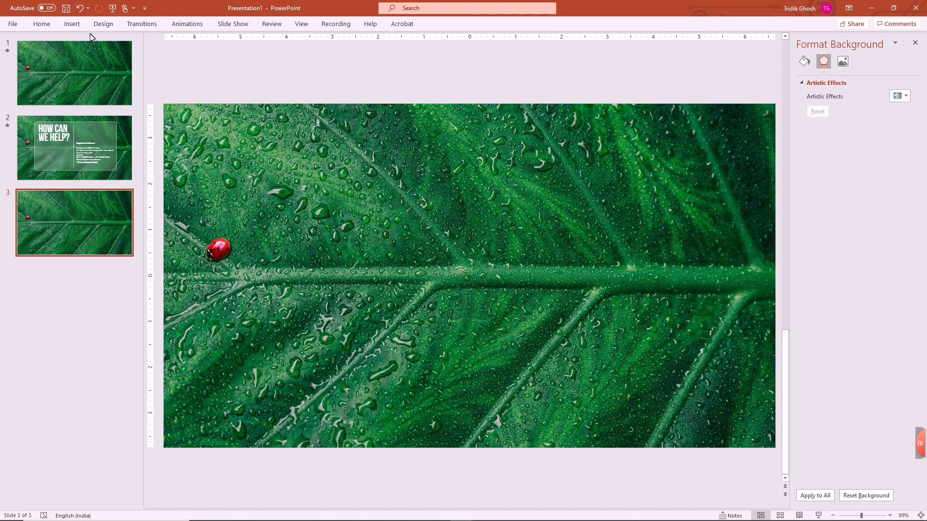
# Step: Draw a large rounded rectangle across the centre of the slide
pyautogui.click(35, 24)
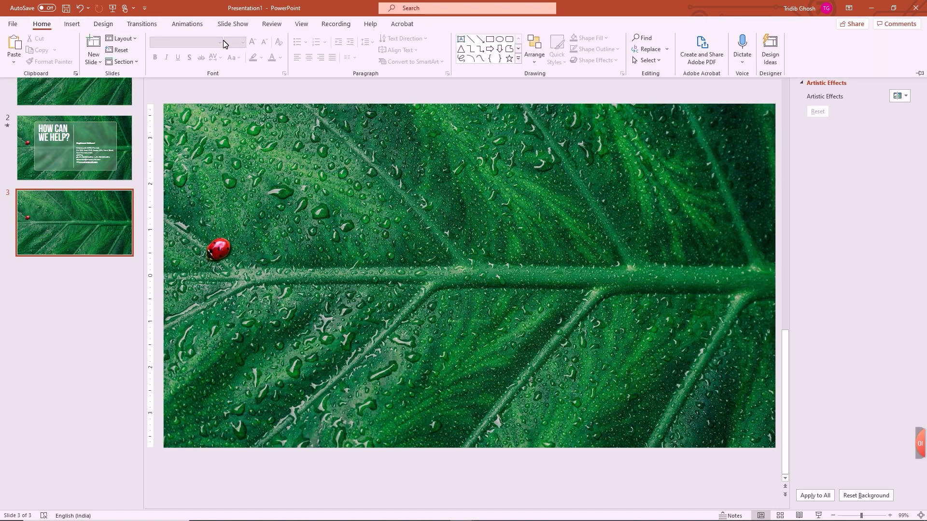
pyautogui.click(509, 39)
pyautogui.moveTo(274, 177); pyautogui.dragTo(670, 382)
# Step: Reduce the rectangle's corner rounding to a subtle curve
pyautogui.moveTo(301, 169); pyautogui.dragTo(275, 171)
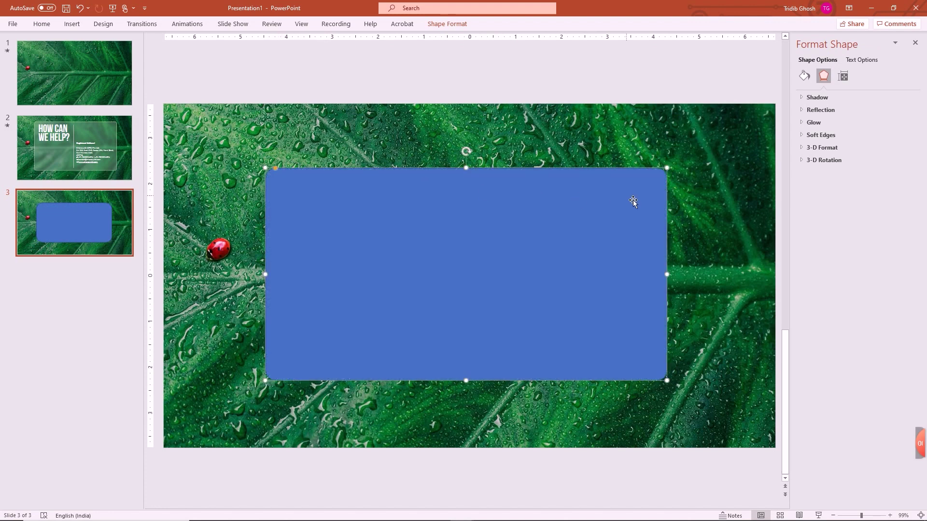
pyautogui.click(487, 82)
pyautogui.click(340, 169)
pyautogui.moveTo(277, 169); pyautogui.dragTo(272, 169)
pyautogui.click(340, 97)
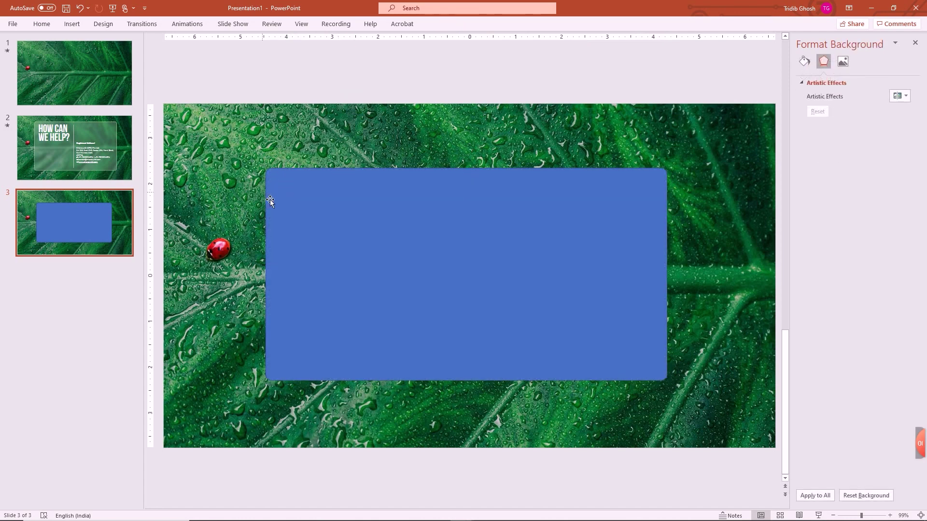
# Step: Extend the rectangle's bottom and right edges and reposition it on the slide
pyautogui.click(486, 308)
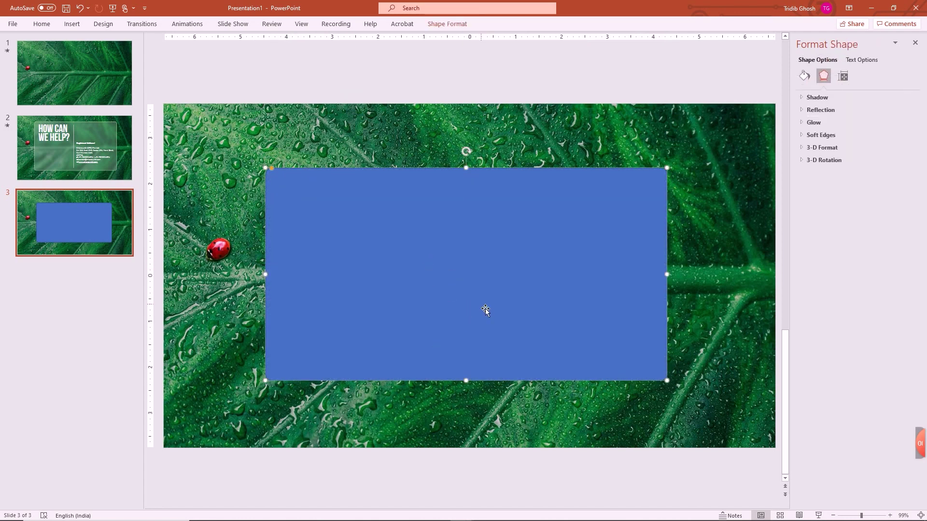
pyautogui.moveTo(468, 388); pyautogui.dragTo(468, 405)
pyautogui.moveTo(667, 284); pyautogui.dragTo(679, 285)
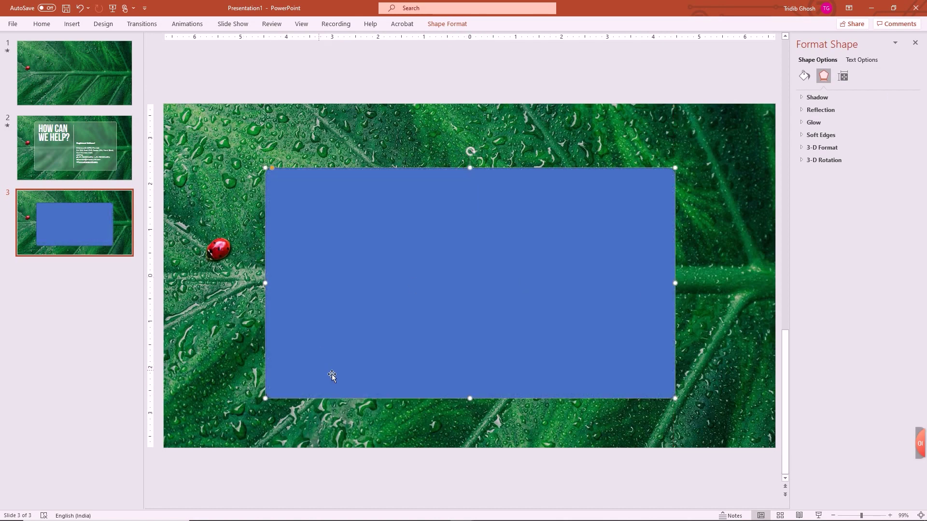
pyautogui.moveTo(384, 337); pyautogui.dragTo(379, 333)
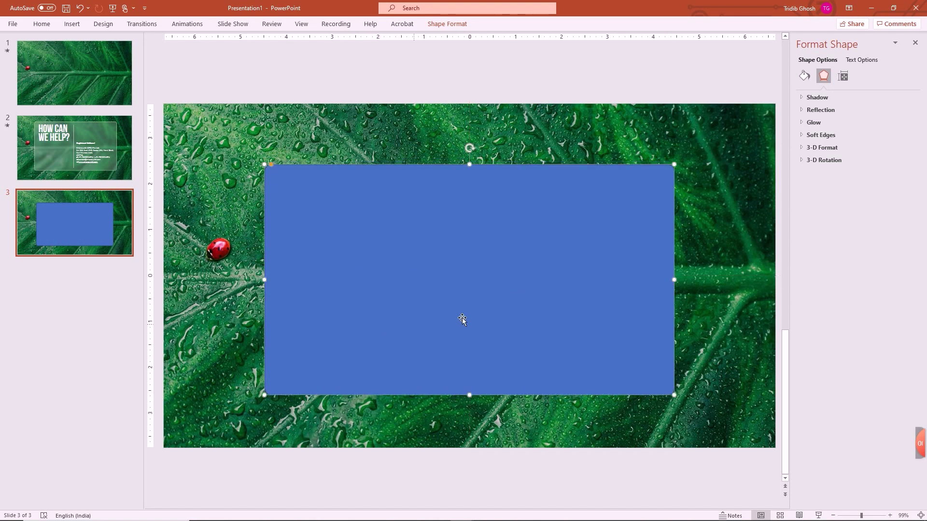
# Step: Set the rectangle's fill to Slide background fill and its line to No line
pyautogui.click(805, 76)
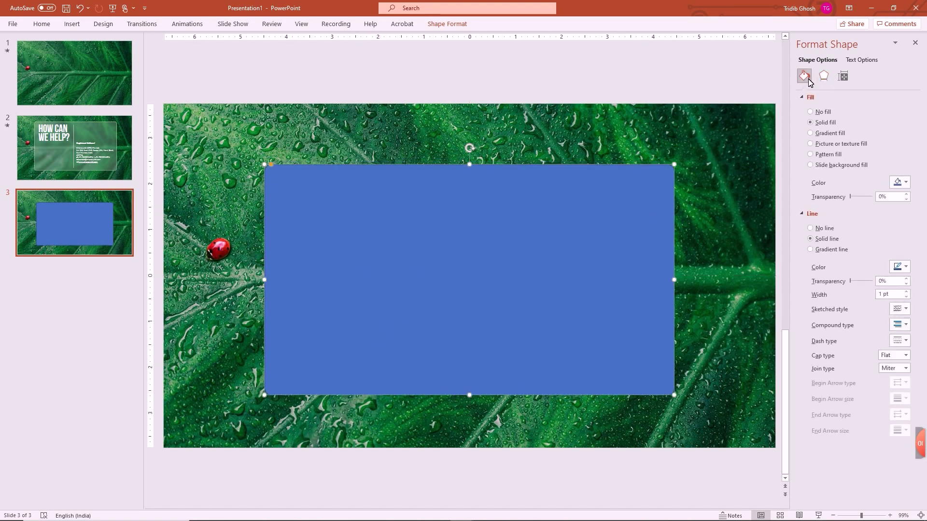
pyautogui.click(811, 166)
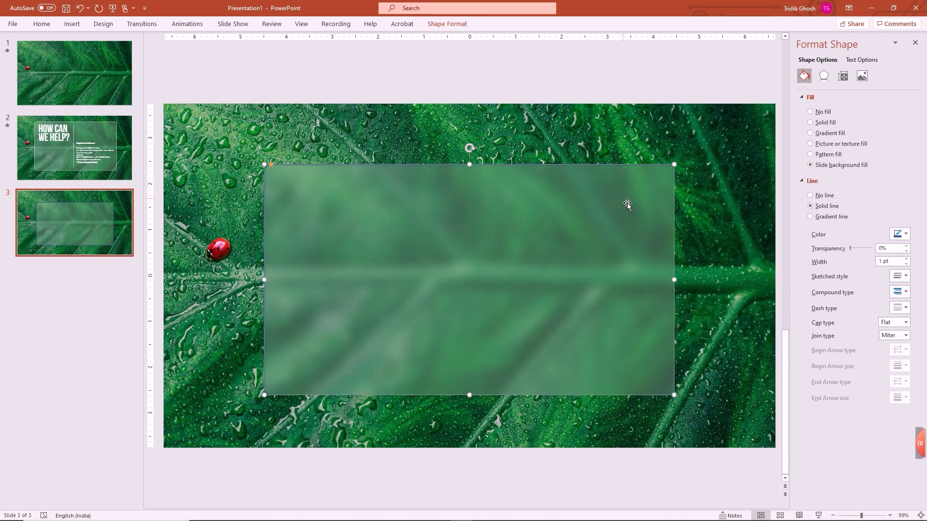
pyautogui.click(811, 196)
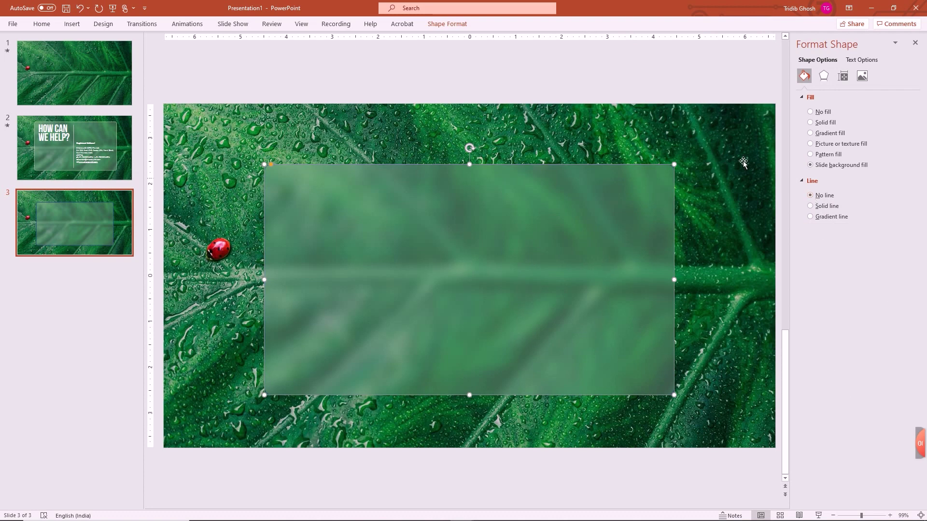
# Step: Nudge the frosted panel up toward the slide centre
pyautogui.click(598, 75)
pyautogui.click(448, 258)
pyautogui.moveTo(448, 257); pyautogui.dragTo(448, 253)
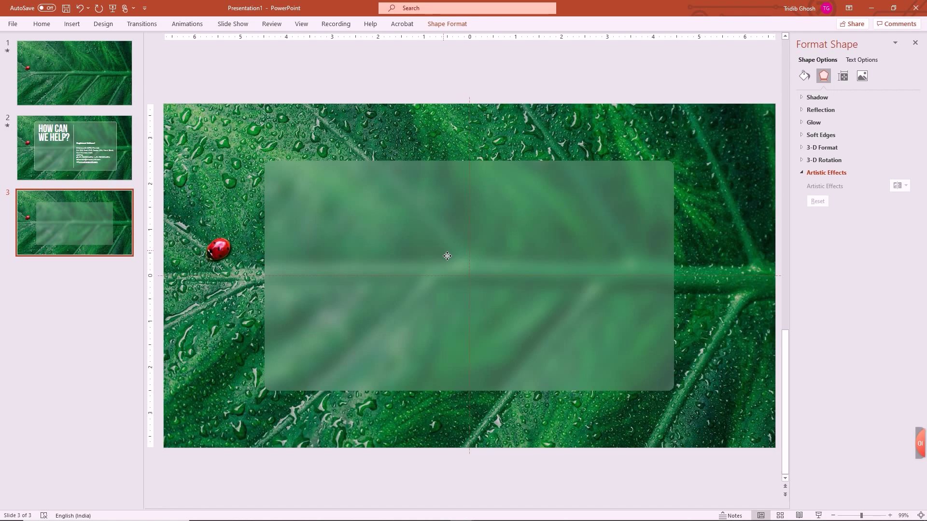
# Step: Recentre the frosted panel and drag its lower-right and upper-left corners outward to enlarge it
pyautogui.moveTo(447, 256); pyautogui.dragTo(320, 236)
pyautogui.hotkey('ctrl', 'z')
pyautogui.moveTo(424, 280); pyautogui.dragTo(360, 270)
pyautogui.moveTo(389, 235); pyautogui.dragTo(445, 280)
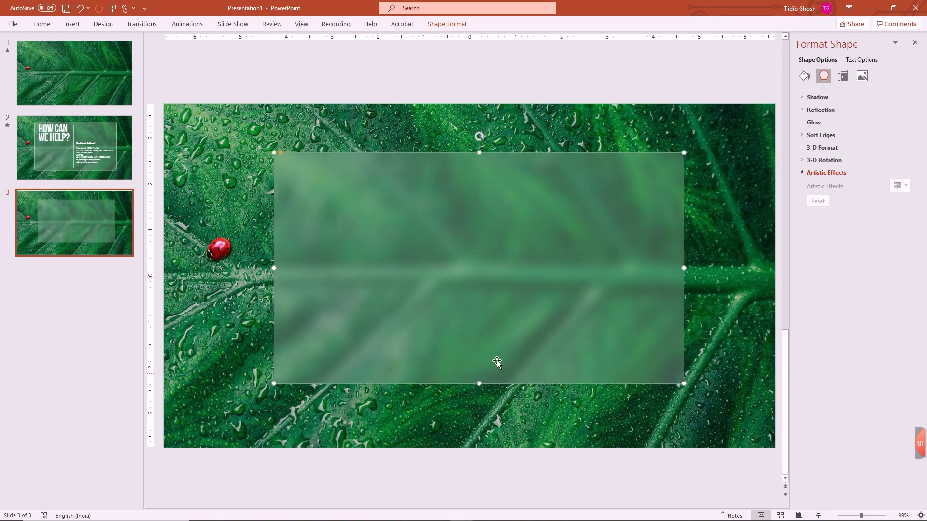
pyautogui.moveTo(491, 302); pyautogui.dragTo(480, 314)
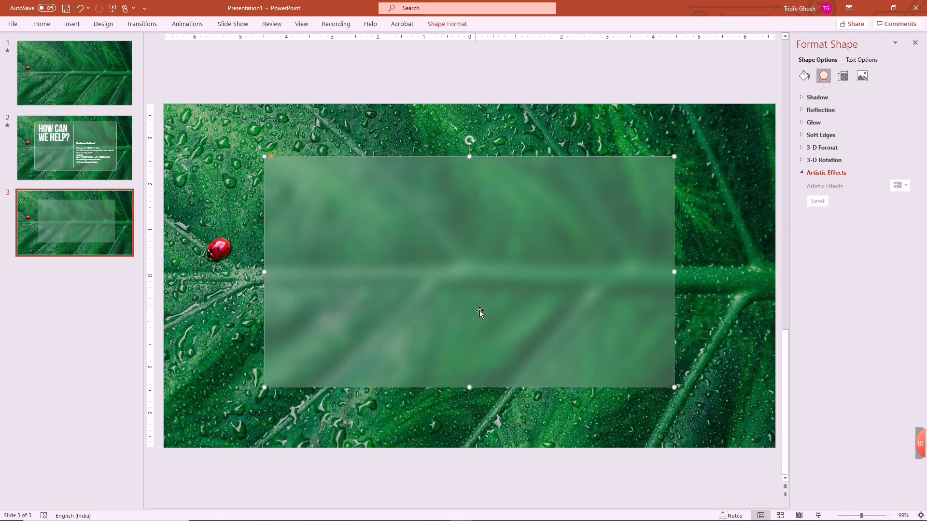
pyautogui.moveTo(682, 397); pyautogui.dragTo(697, 411)
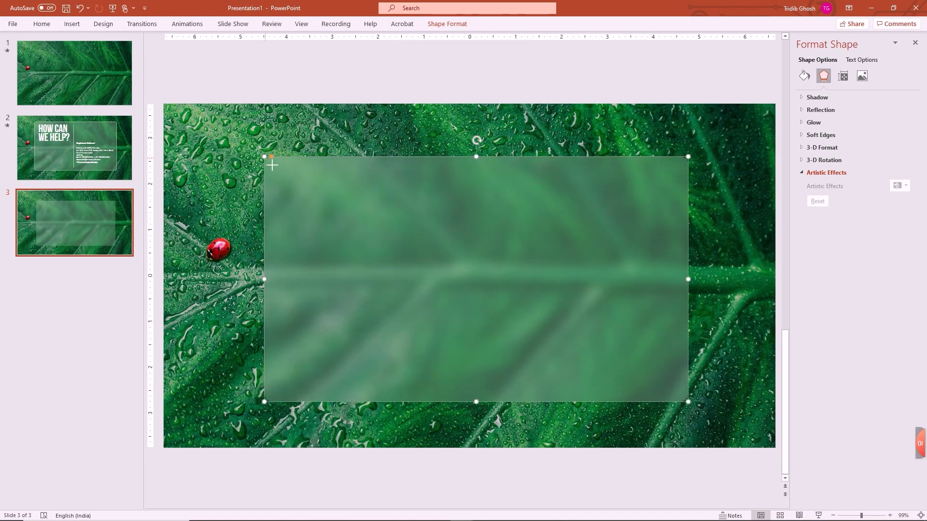
pyautogui.moveTo(269, 159); pyautogui.dragTo(259, 152)
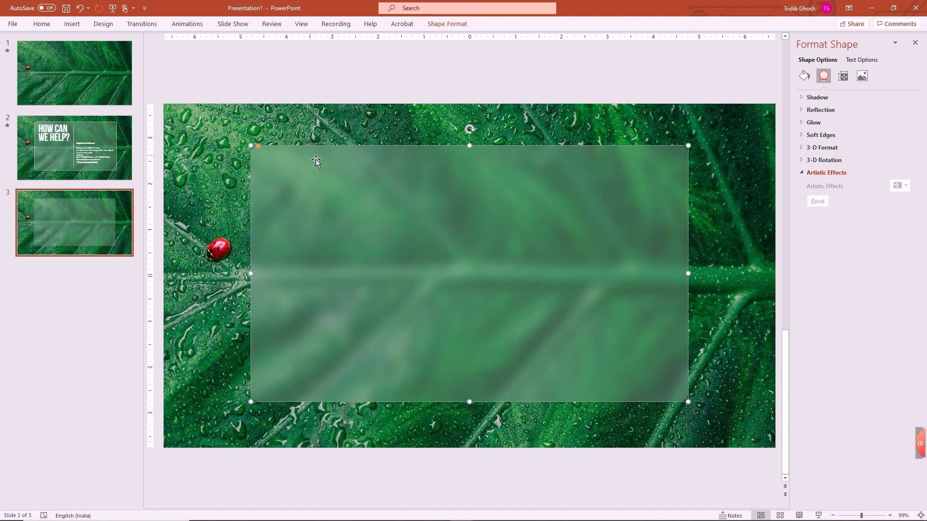
# Step: Give the frosted panel a 1 pt Gradient line outline in Format Shape
pyautogui.click(414, 82)
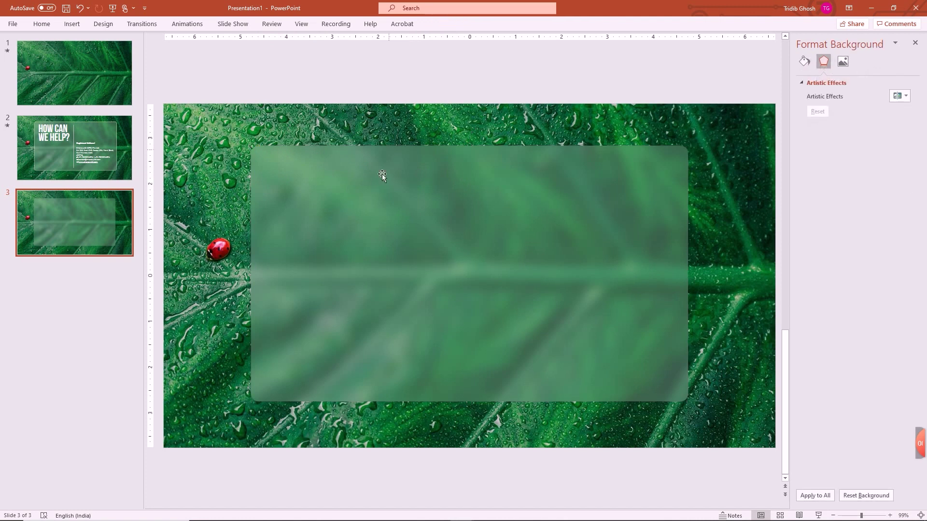
pyautogui.click(375, 202)
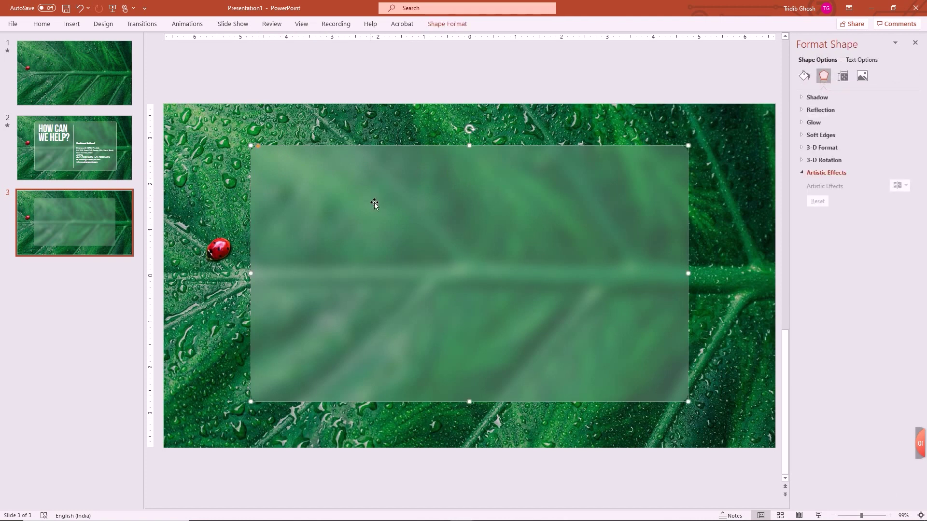
pyautogui.click(804, 76)
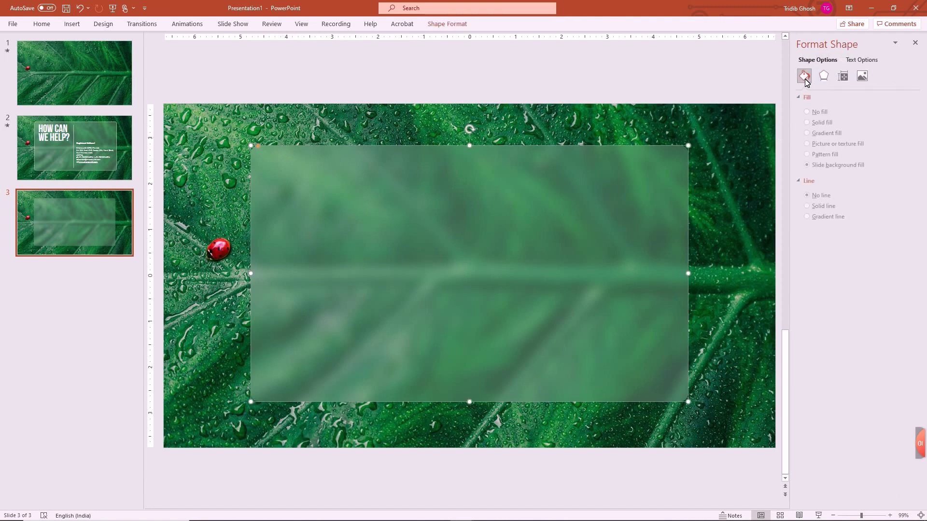
pyautogui.click(812, 217)
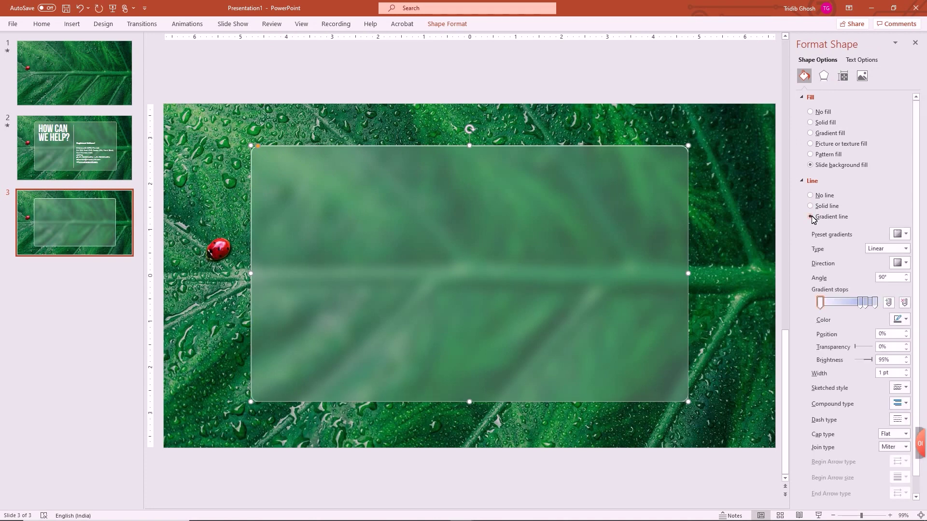
pyautogui.click(500, 89)
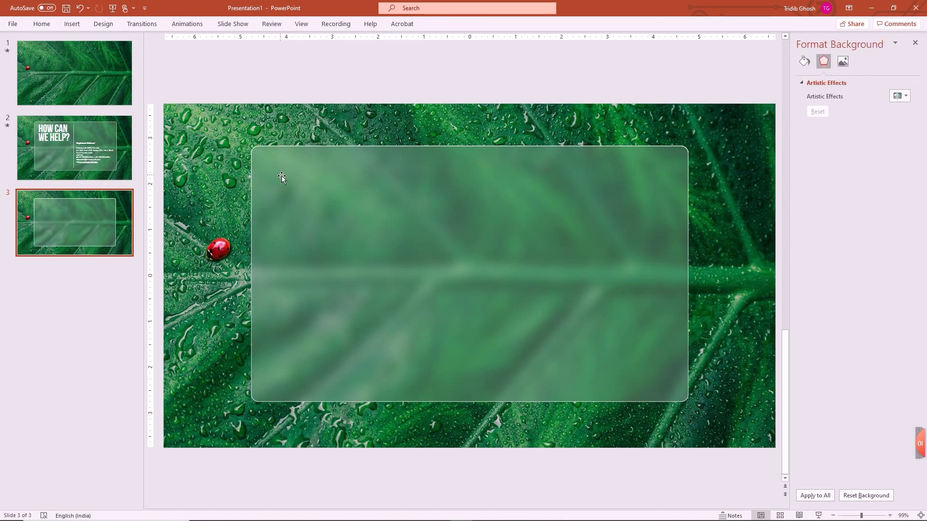
pyautogui.click(290, 153)
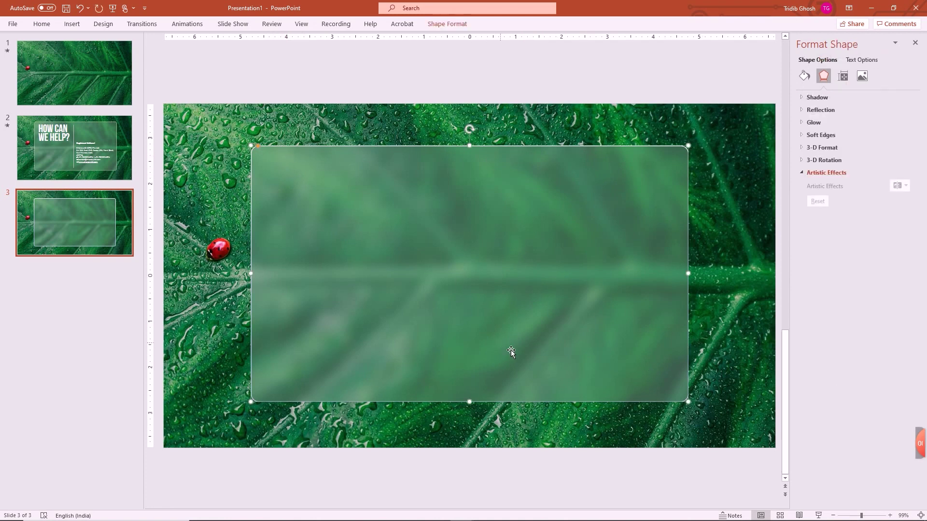
pyautogui.click(805, 76)
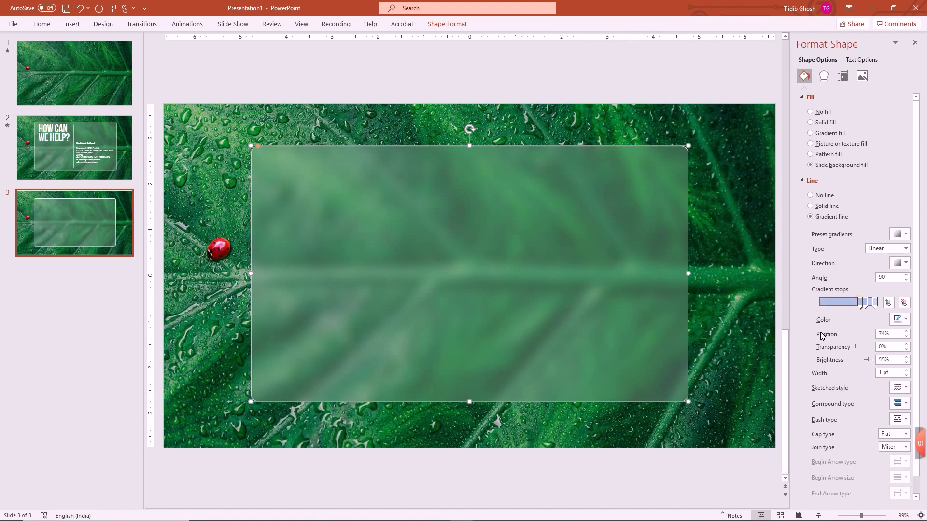
# Step: Trim the outline gradient to two stops, at 0% and 100% positions
pyautogui.moveTo(860, 302); pyautogui.dragTo(792, 306)
pyautogui.moveTo(865, 304); pyautogui.dragTo(857, 341)
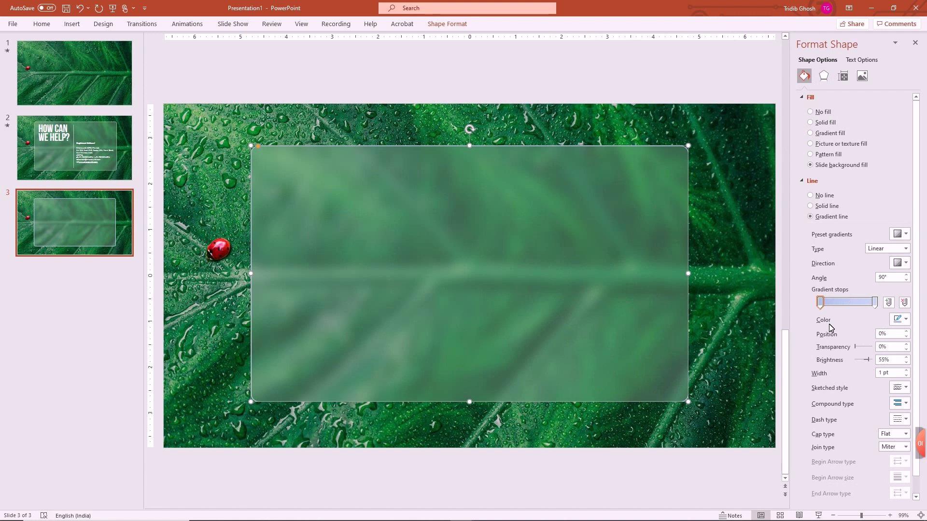
pyautogui.click(821, 302)
pyautogui.tripleClick(888, 373)
pyautogui.press('BackSpace')
# Step: Colour the first gradient stop with a green sampled from the leaf photo via Eyedropper
pyautogui.click(901, 320)
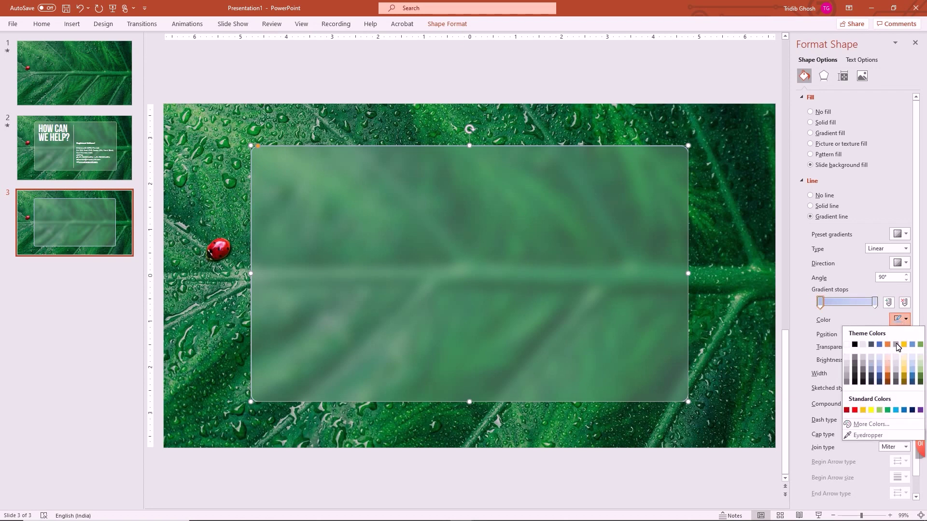
pyautogui.click(864, 436)
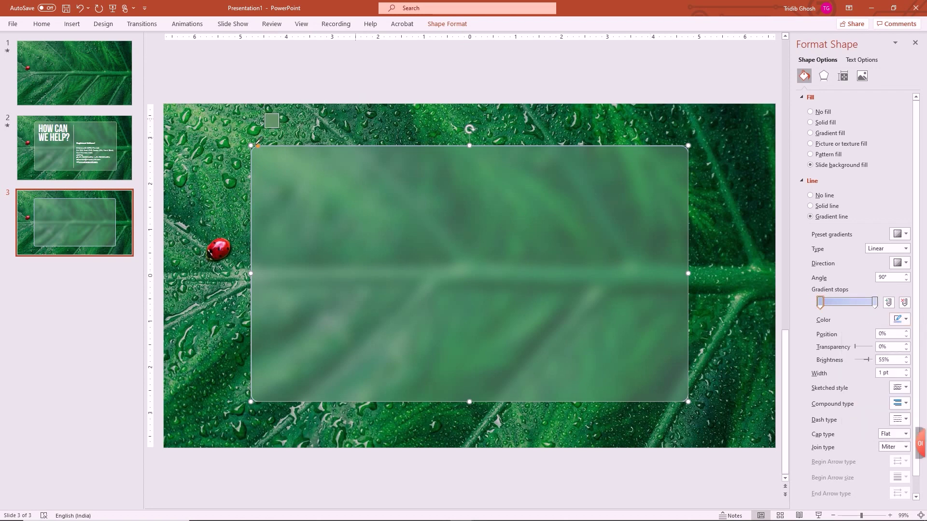
pyautogui.click(226, 147)
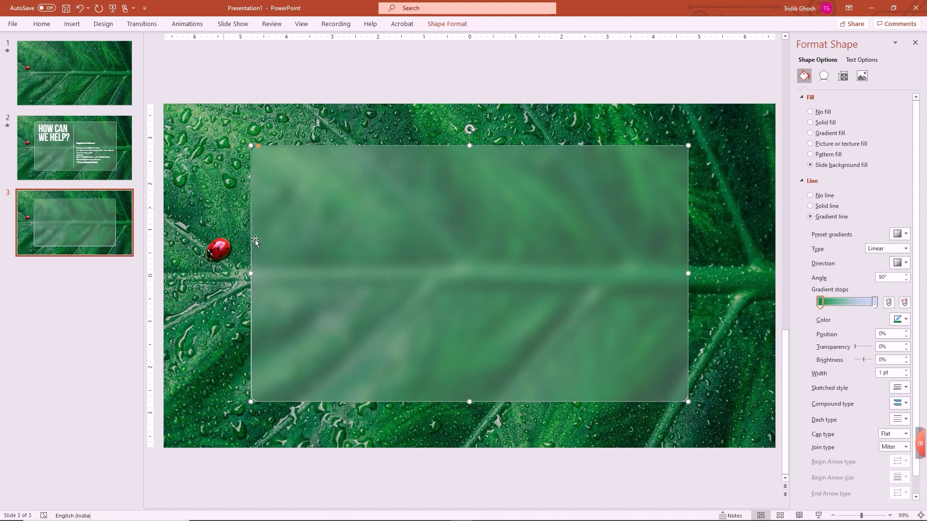
# Step: Colour the last gradient stop with a green sampled from the slide as well
pyautogui.click(874, 303)
pyautogui.click(906, 319)
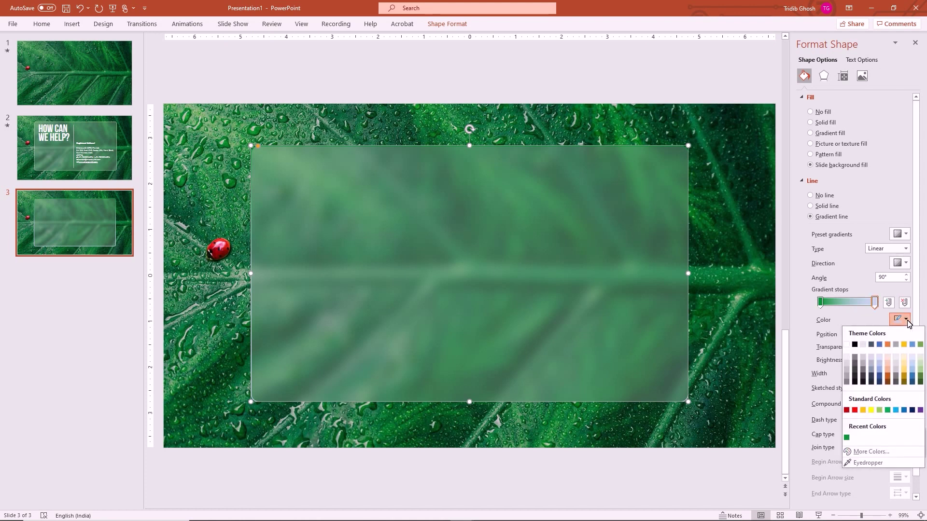
pyautogui.click(857, 463)
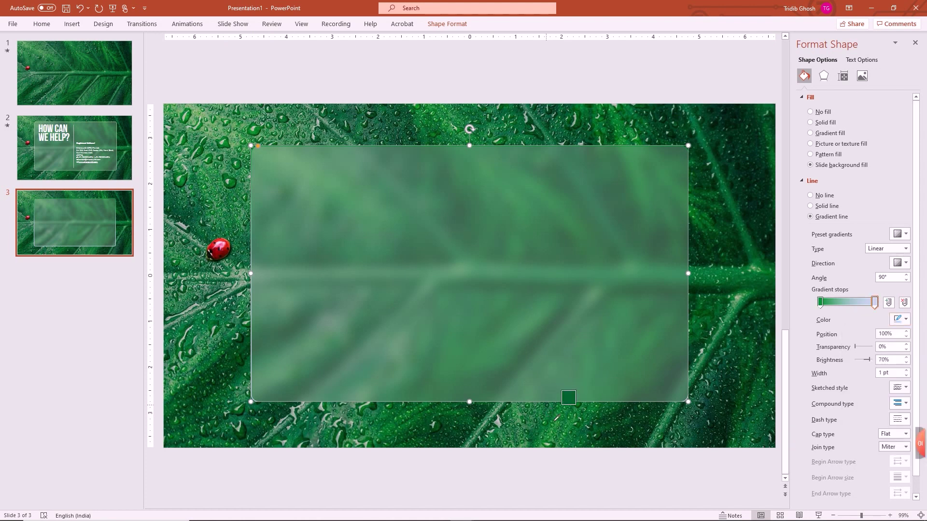
pyautogui.click(546, 419)
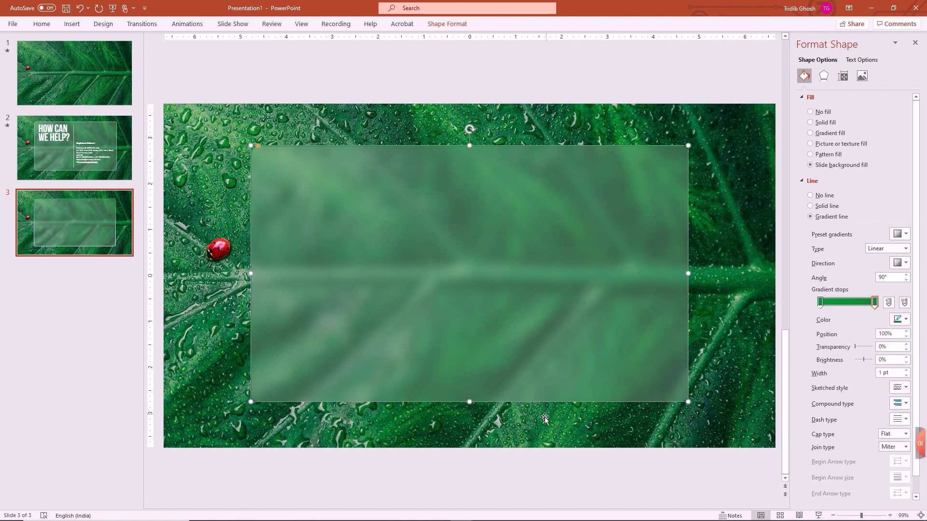
pyautogui.click(643, 85)
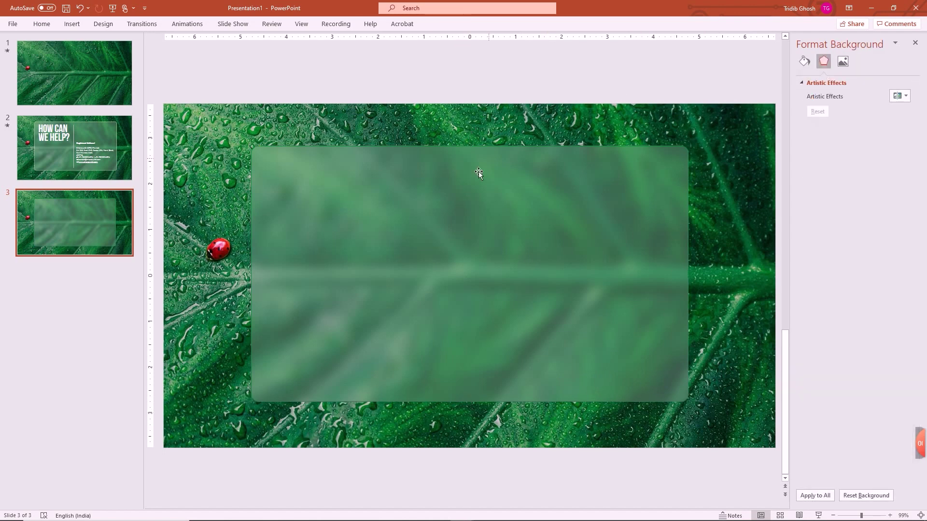
# Step: Make the first gradient stop a very light green at 62% transparency
pyautogui.click(405, 218)
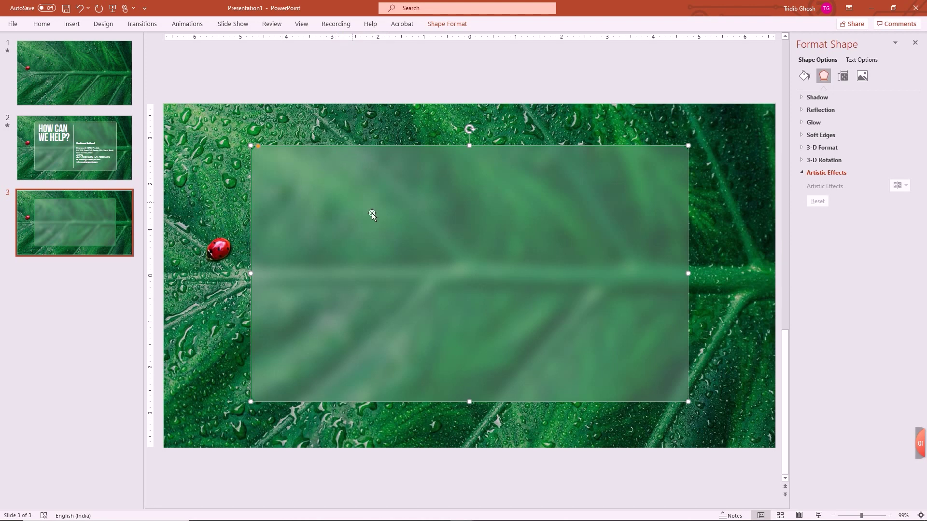
pyautogui.click(805, 76)
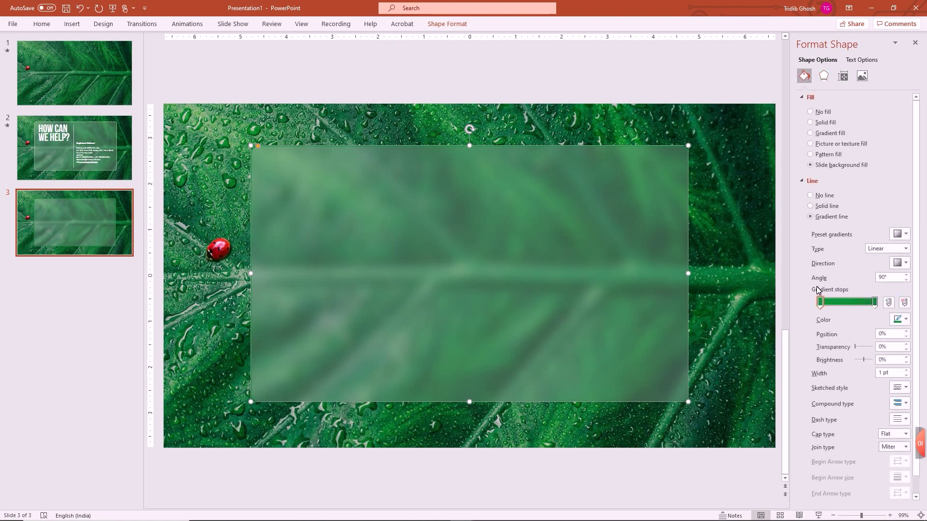
pyautogui.click(906, 321)
pyautogui.click(920, 358)
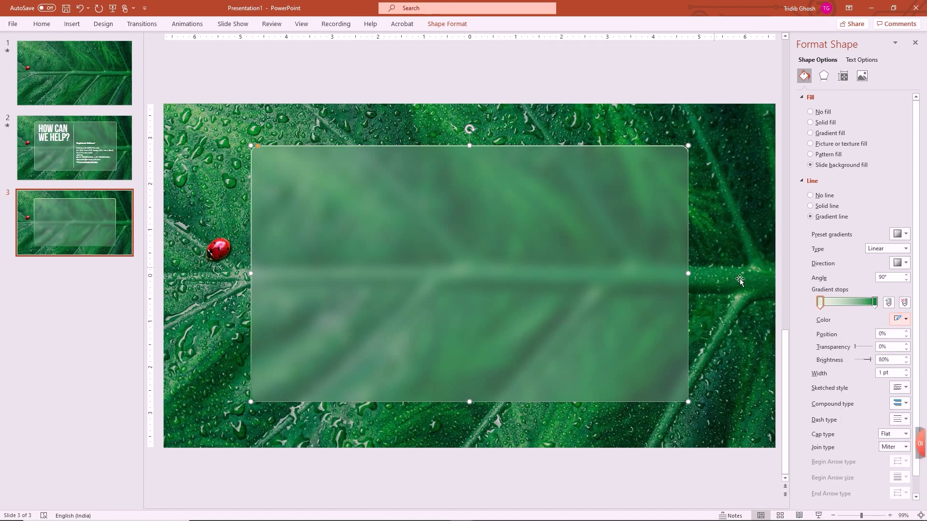
pyautogui.click(857, 347)
pyautogui.moveTo(859, 351); pyautogui.dragTo(868, 353)
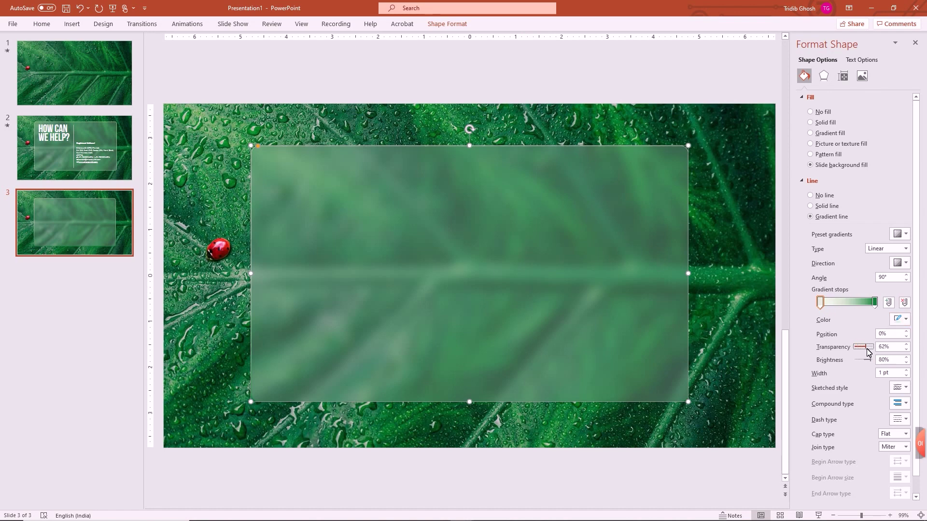
pyautogui.click(632, 87)
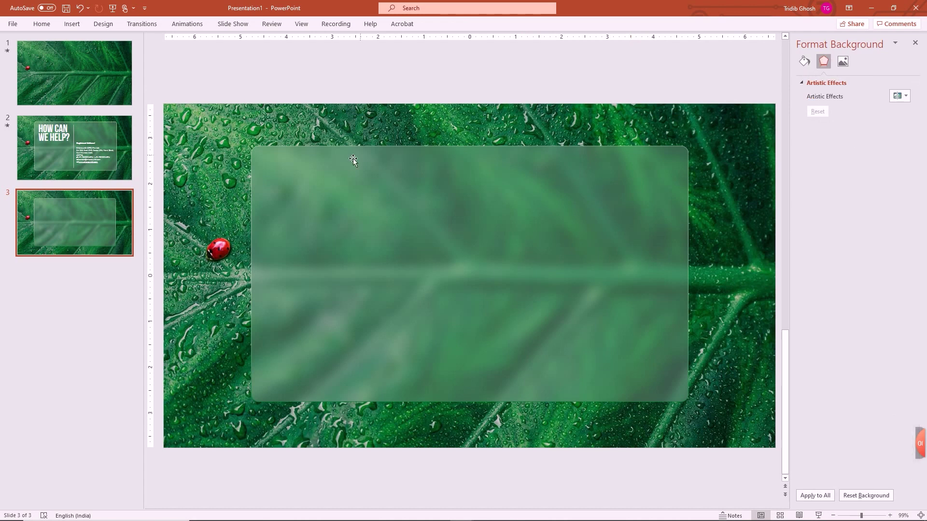
# Step: Set the first gradient stop's brightness to 36%
pyautogui.click(535, 193)
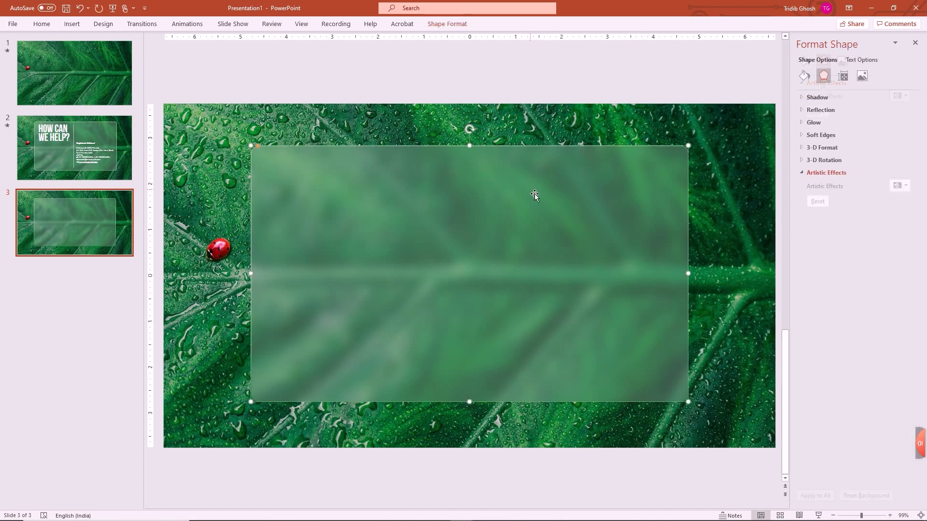
pyautogui.click(802, 76)
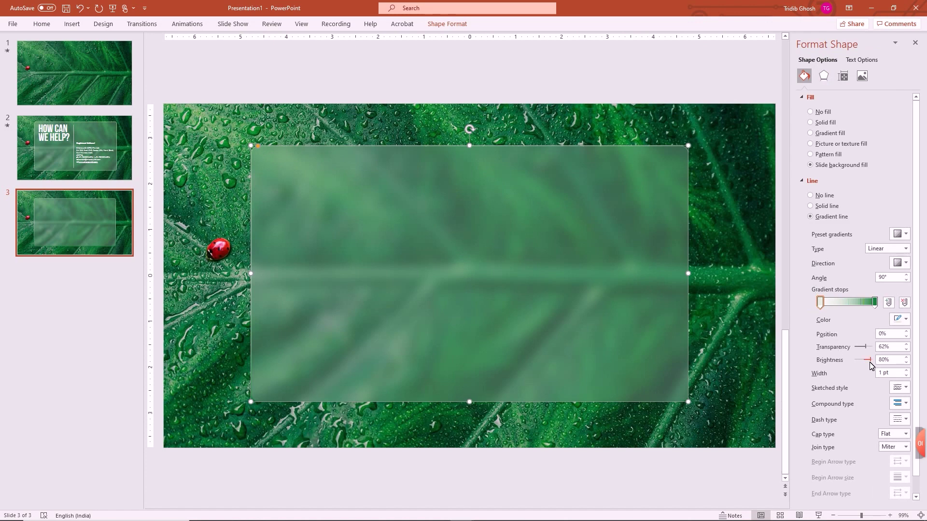
pyautogui.moveTo(872, 362); pyautogui.dragTo(868, 364)
pyautogui.click(524, 79)
pyautogui.click(451, 183)
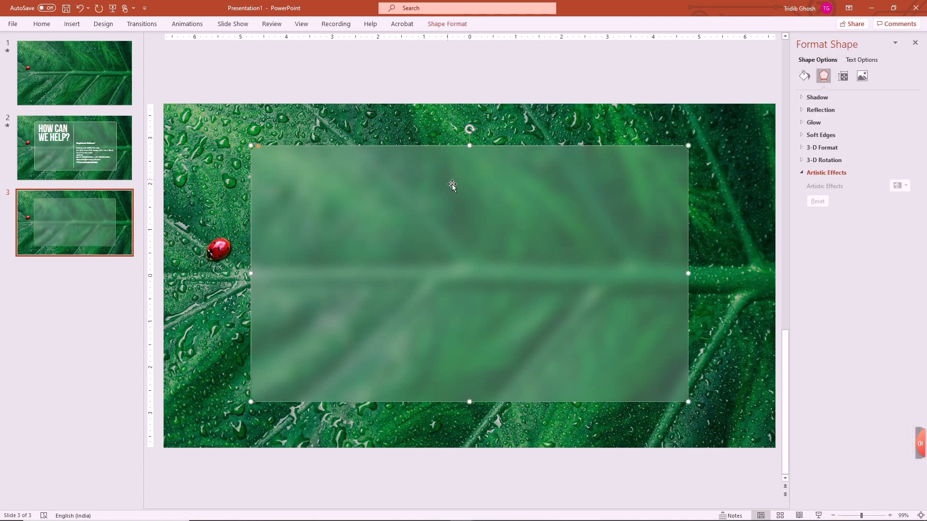
# Step: Copy the 'HOW CAN WE HELP?' title and address text from slide 2 and paste them onto slide 3
pyautogui.click(588, 72)
pyautogui.click(554, 227)
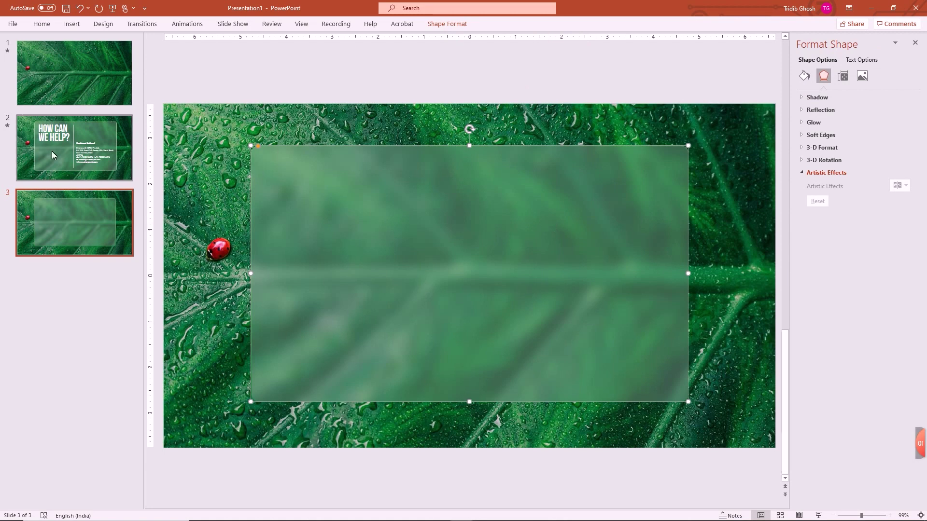
pyautogui.click(74, 148)
pyautogui.click(312, 176)
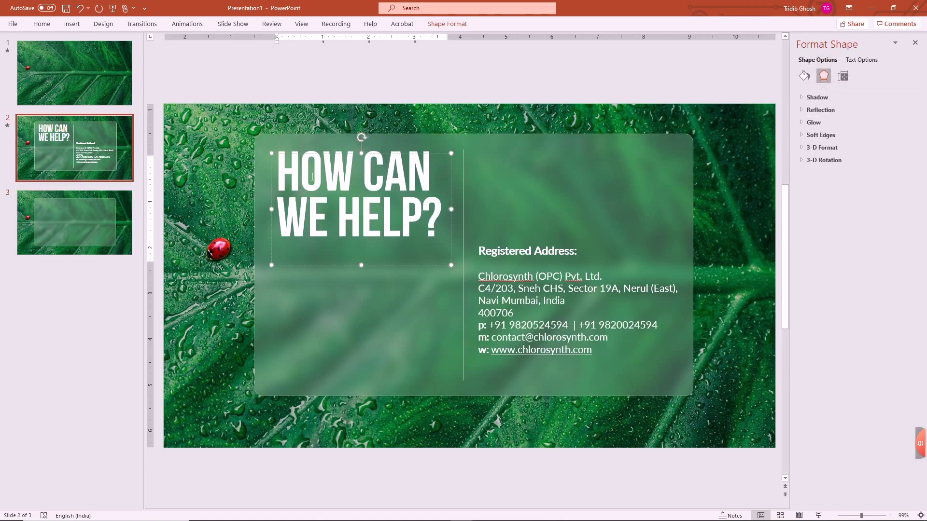
pyautogui.keyDown('shift'); pyautogui.click(503, 257); pyautogui.keyUp('shift')
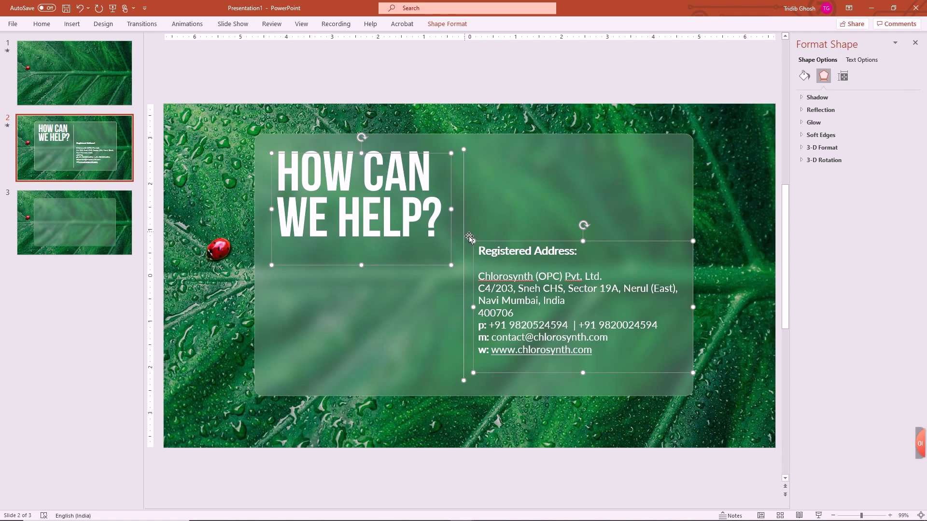
pyautogui.click(116, 227)
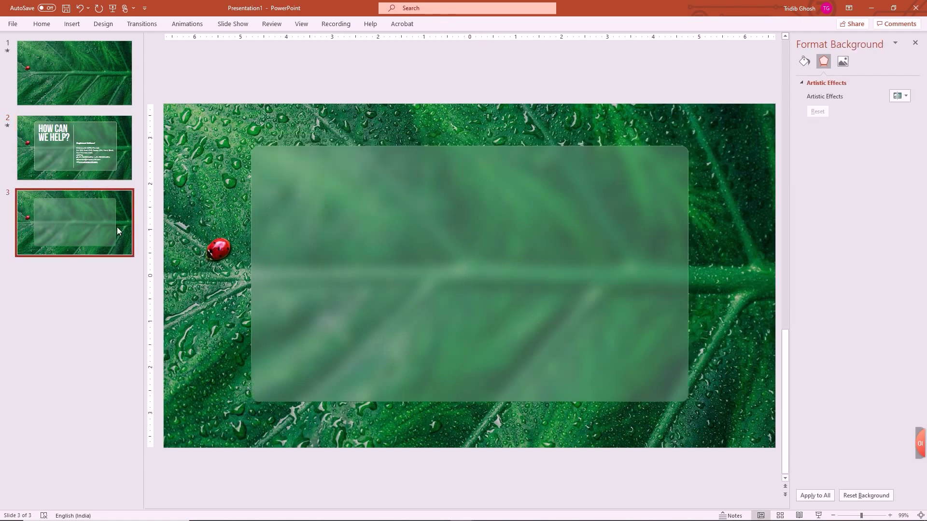
pyautogui.hotkey('ctrl', 'v')
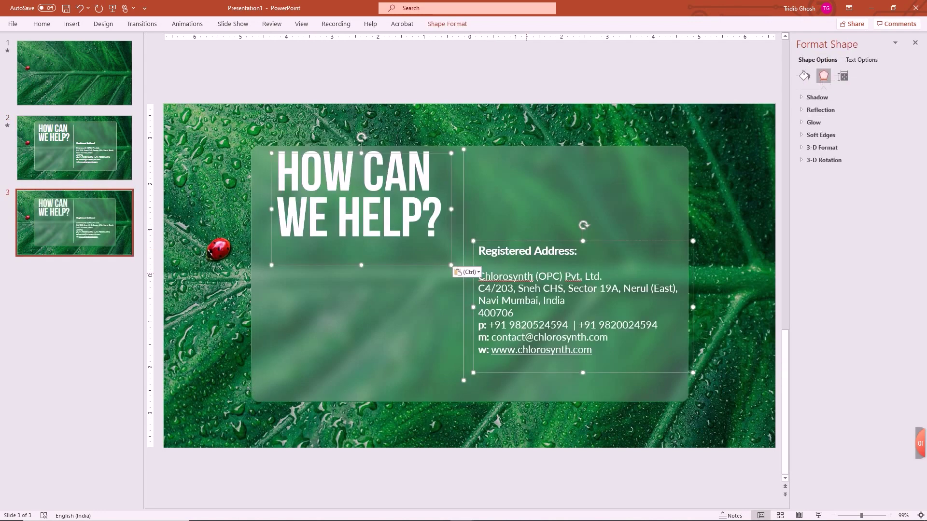